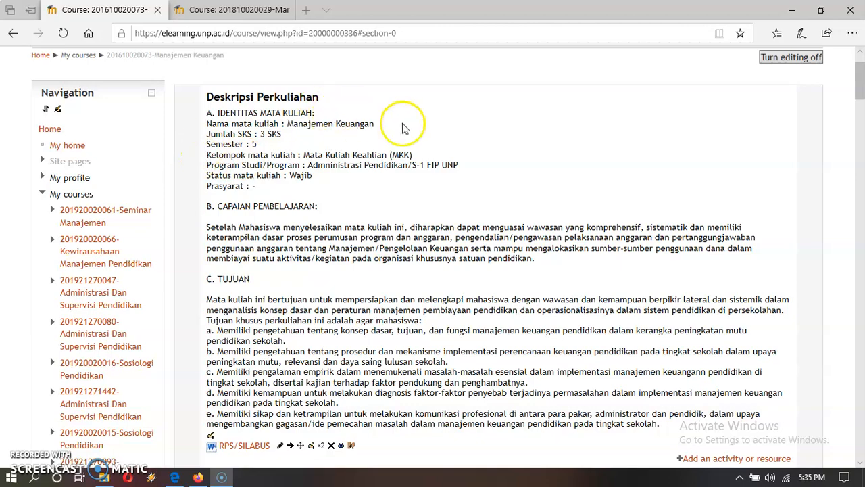
- Open the Topic 3 summary for editing and name the section "PERTEMUAN MINGGU KE 3: Manajemen keuangan Sekolah"
scroll(387, 146, down, 1)
scroll(388, 148, up, 2)
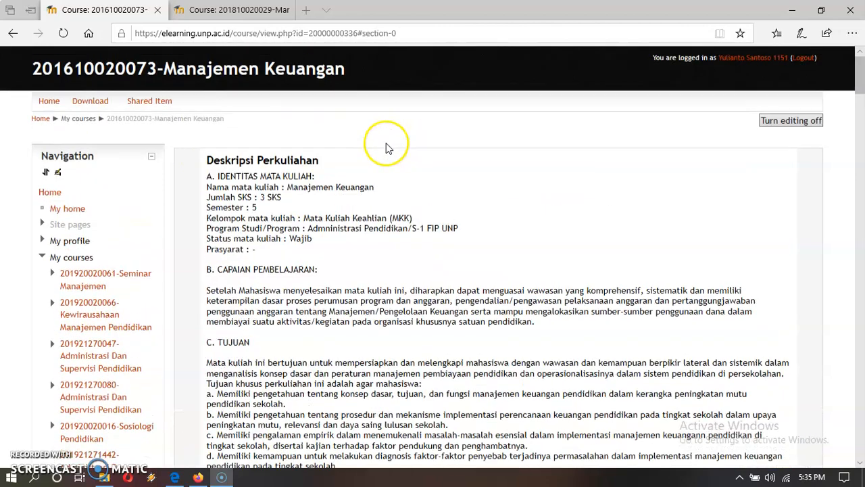
scroll(278, 162, down, 1)
scroll(277, 164, down, 10)
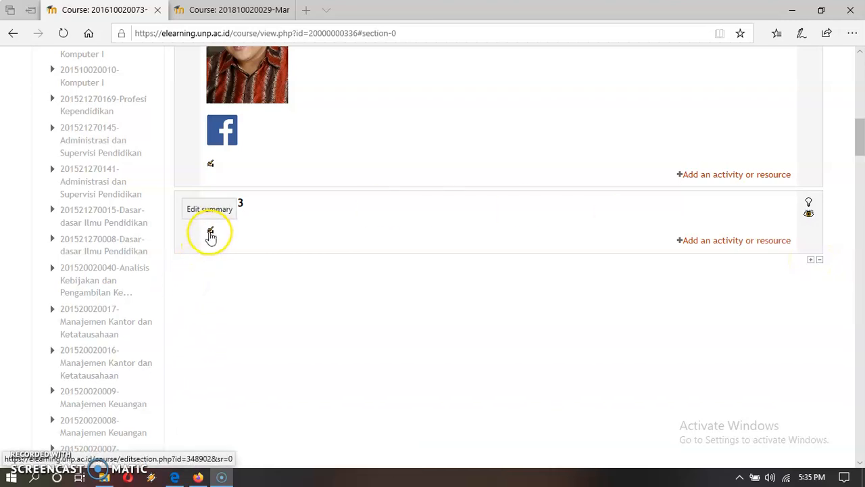
click(211, 232)
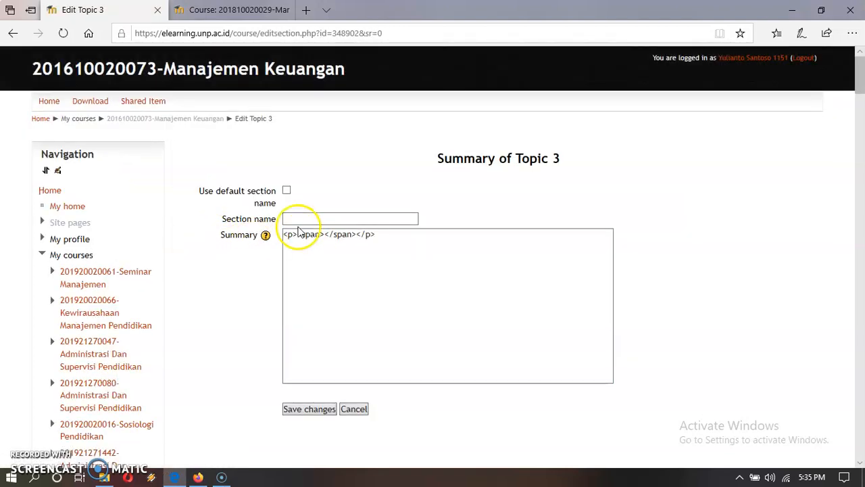
click(332, 221)
click(332, 221)
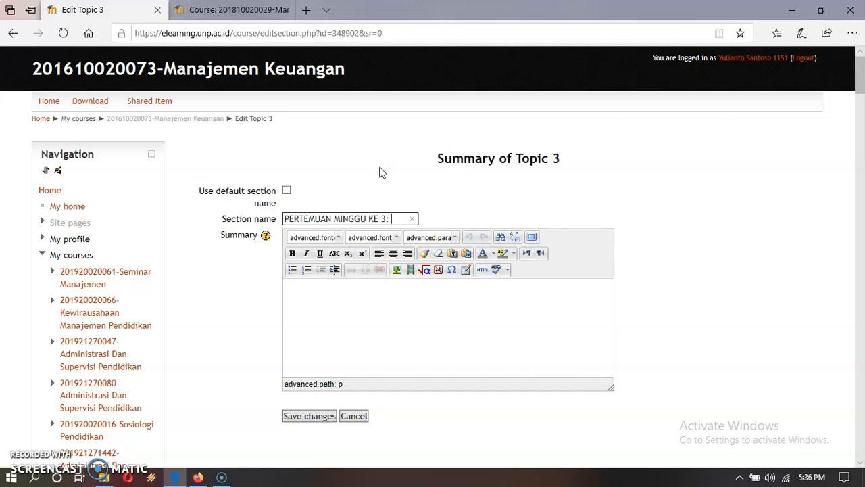
text(Manajemen)
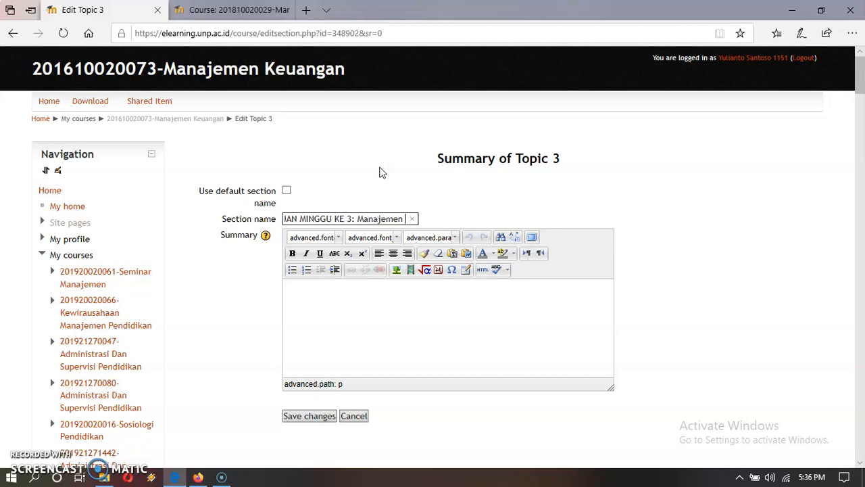
text( keuangan Sekolah)
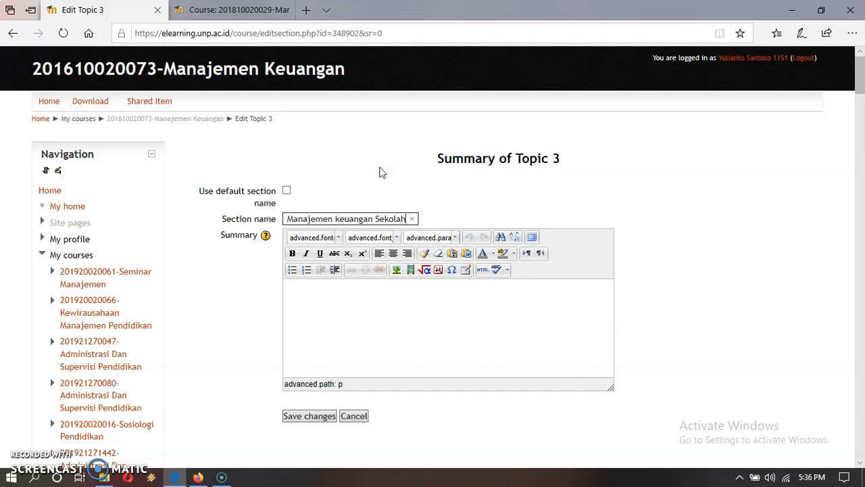
- Copy the welcome paragraph under PERTEMUAN MINGGU 13 on the other open course page into the Topic 3 summary
click(327, 289)
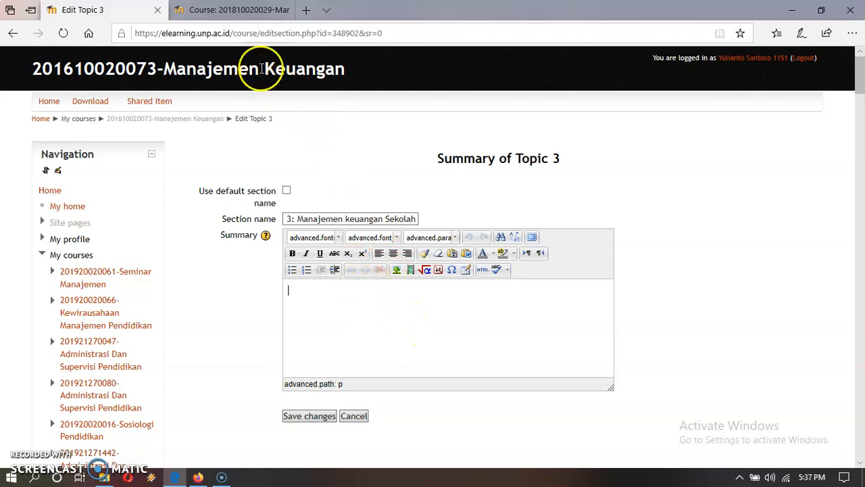
click(245, 8)
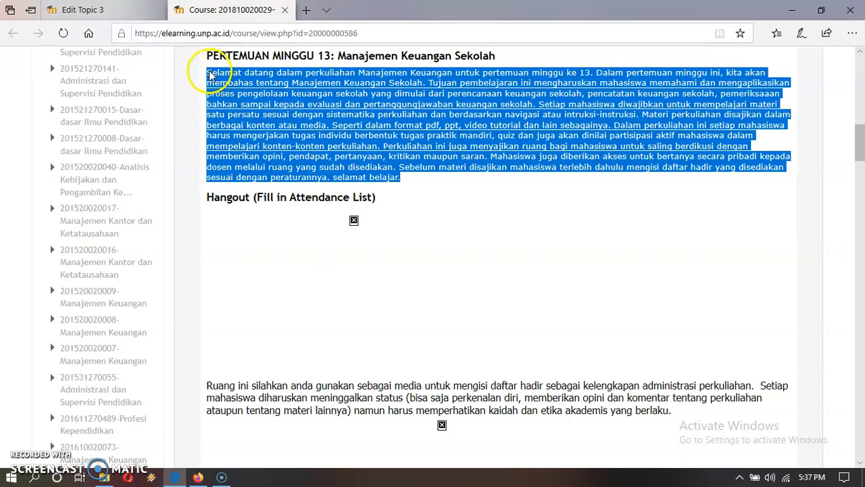
click(154, 11)
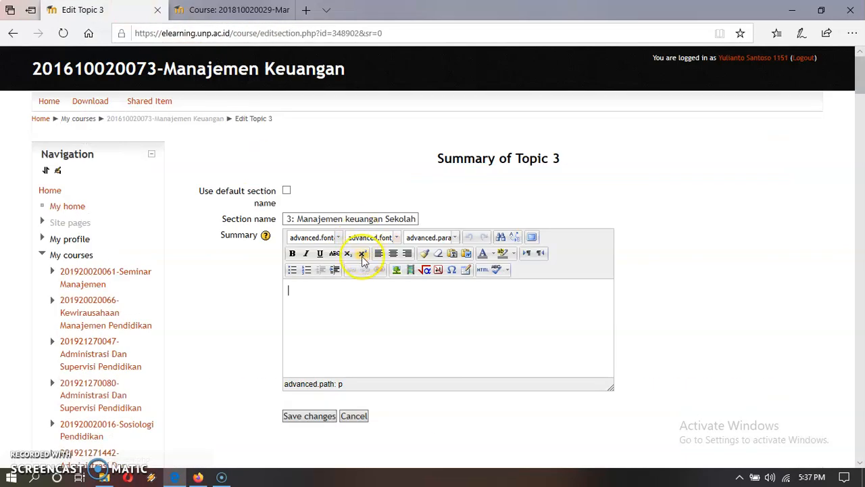
key(ctrl+v)
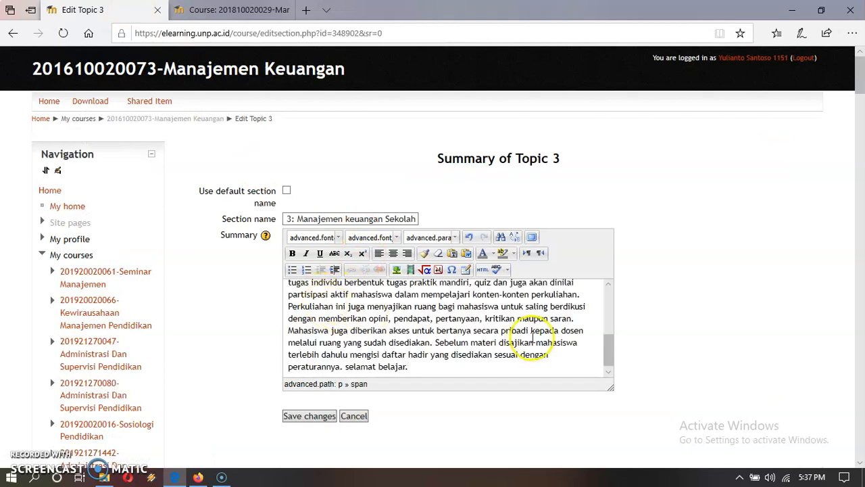
- Change the week number in the opening sentence of the pasted summary to 3
drag(610, 348, 606, 284)
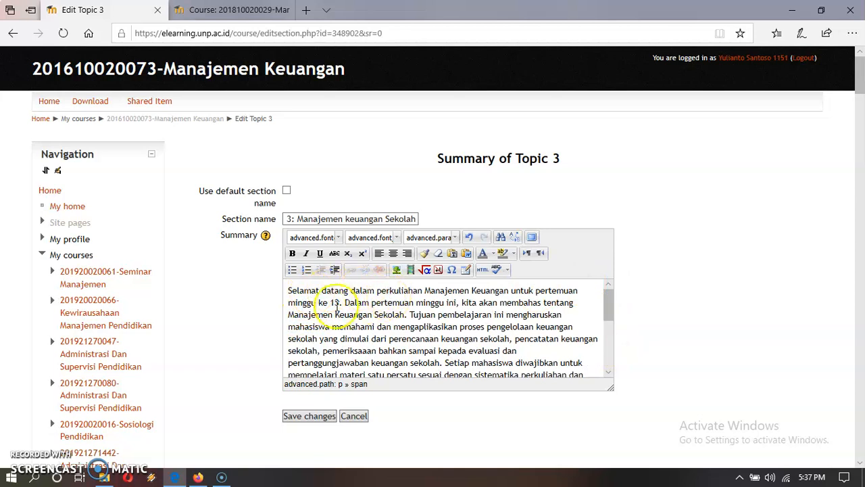
click(332, 302)
key(BackSpace)
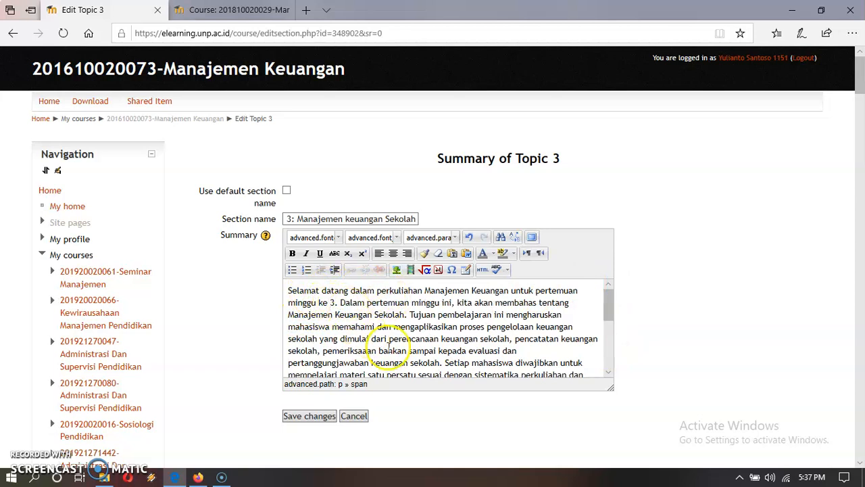
- Read through the summary text to its end, checking the course goals, student duties and attendance instructions
scroll(392, 323, down, 1)
scroll(390, 323, up, 1)
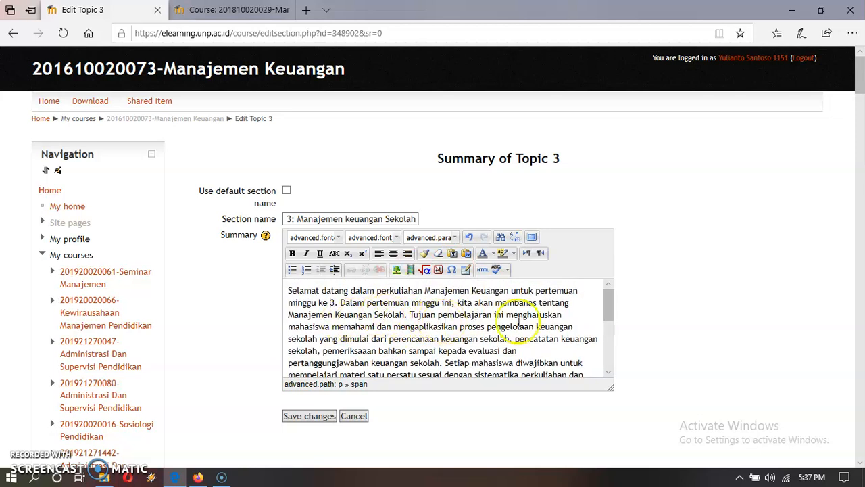
scroll(405, 324, down, 2)
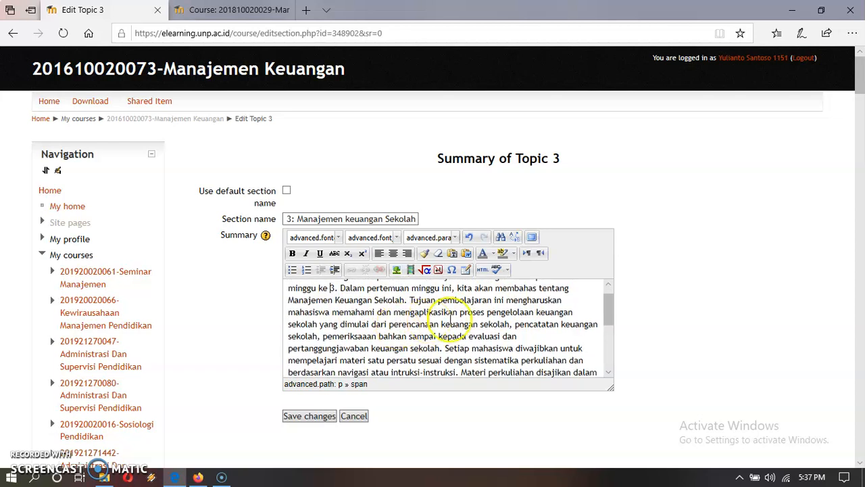
scroll(459, 321, down, 3)
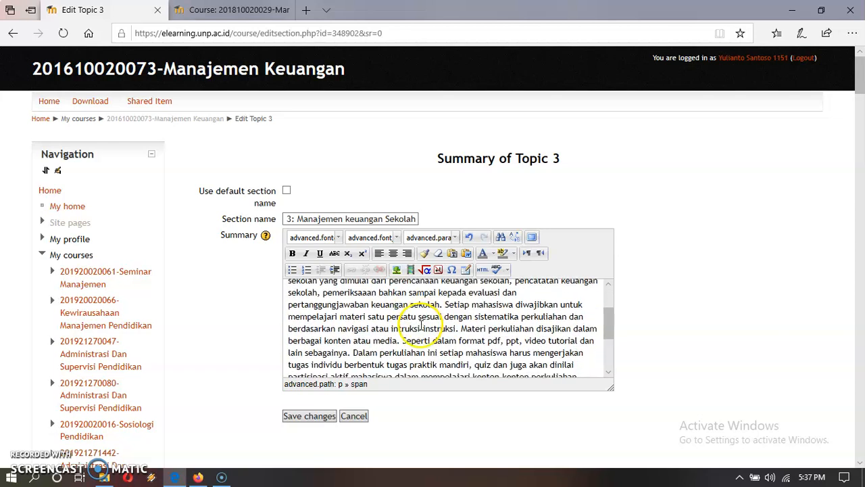
double_click(447, 304)
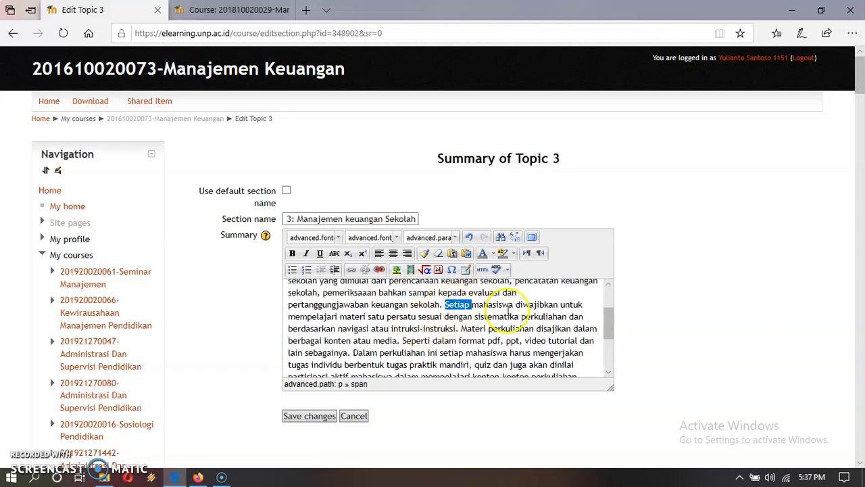
scroll(405, 325, down, 1)
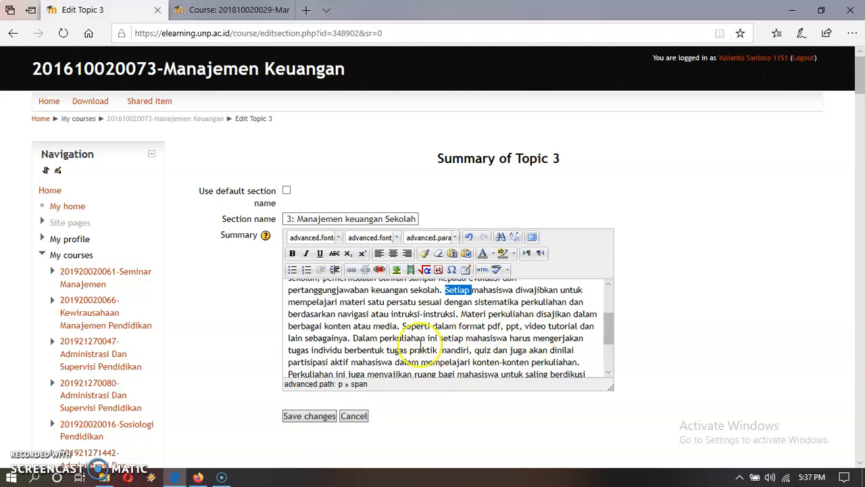
scroll(420, 347, down, 1)
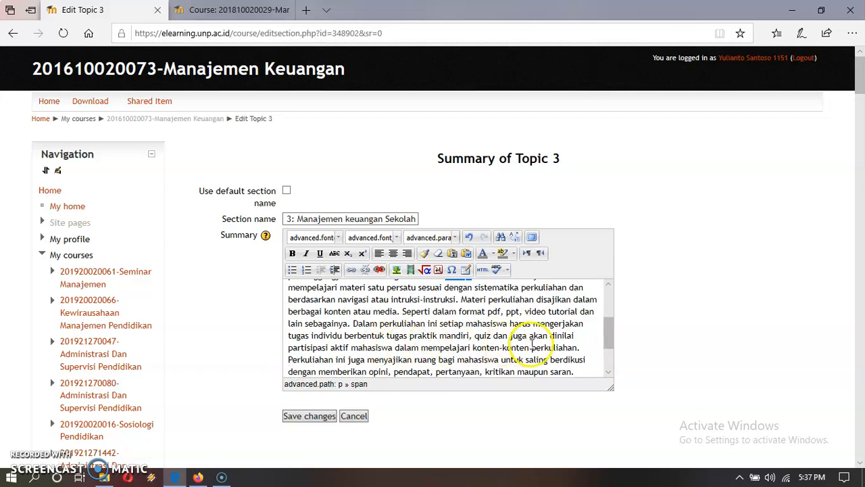
scroll(532, 342, down, 1)
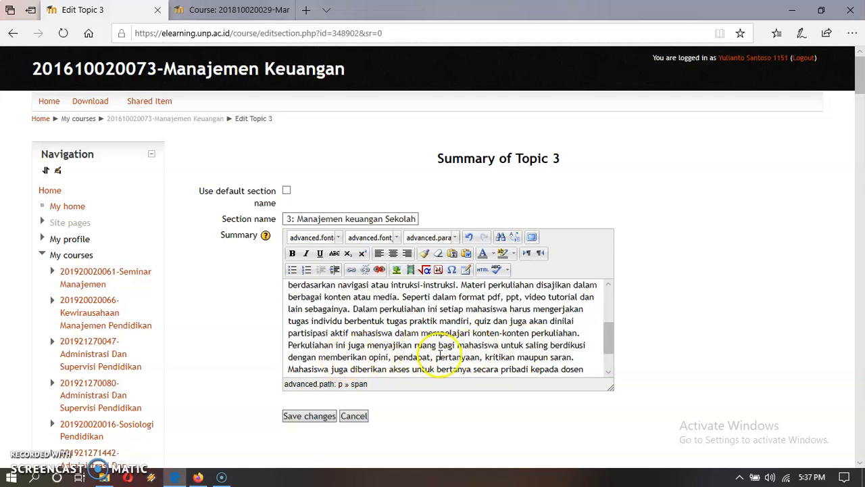
scroll(441, 356, down, 1)
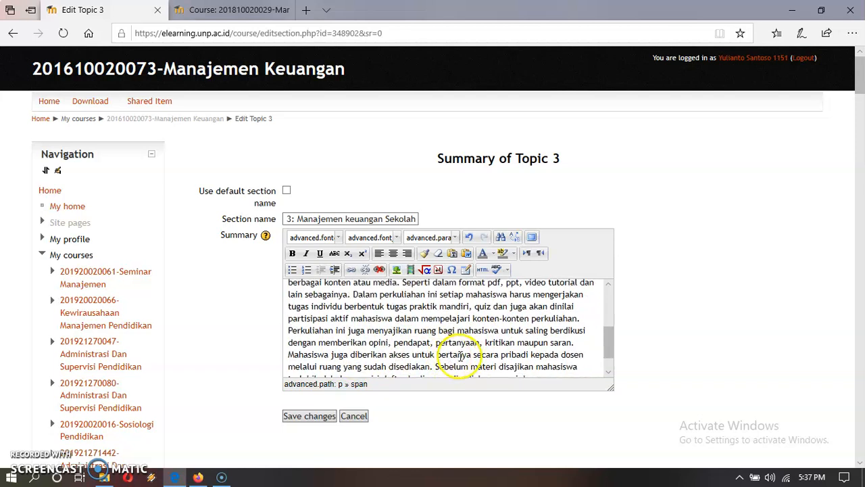
scroll(477, 356, down, 2)
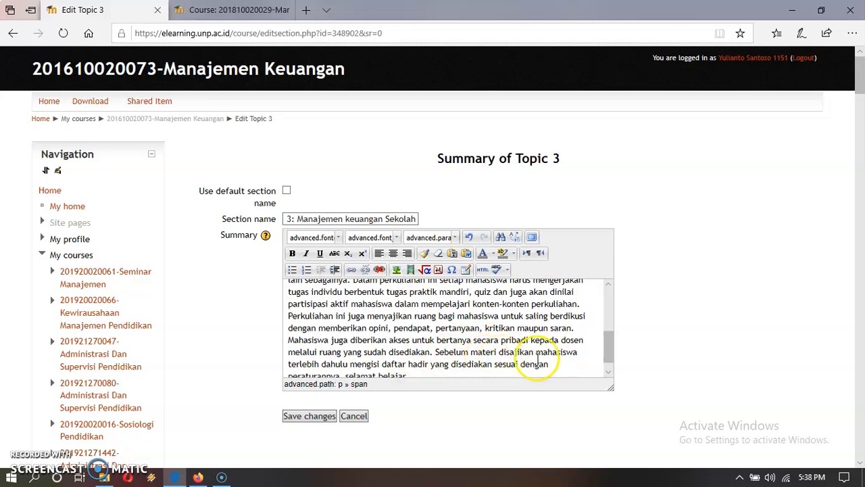
scroll(493, 364, down, 1)
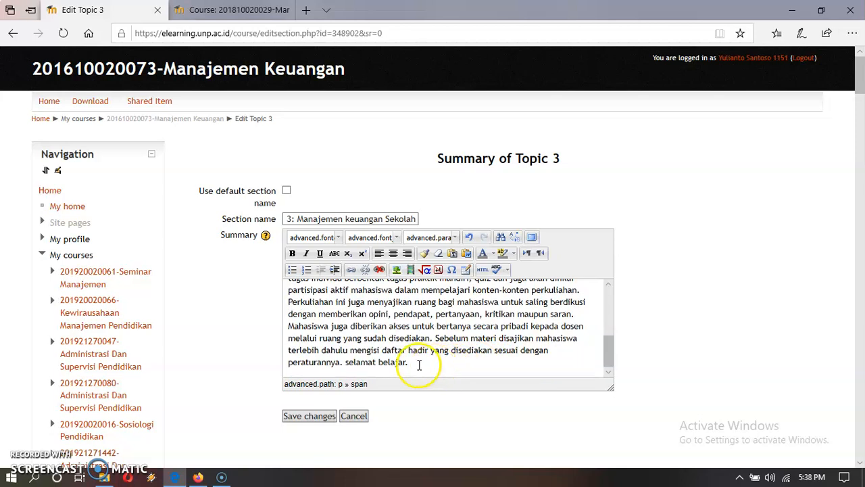
- Add the paragraph "Untuk mengisi daftar hadir silahkan klik ruang pengisian daftar hadir dibawah ini!" at the end of the summary
click(426, 371)
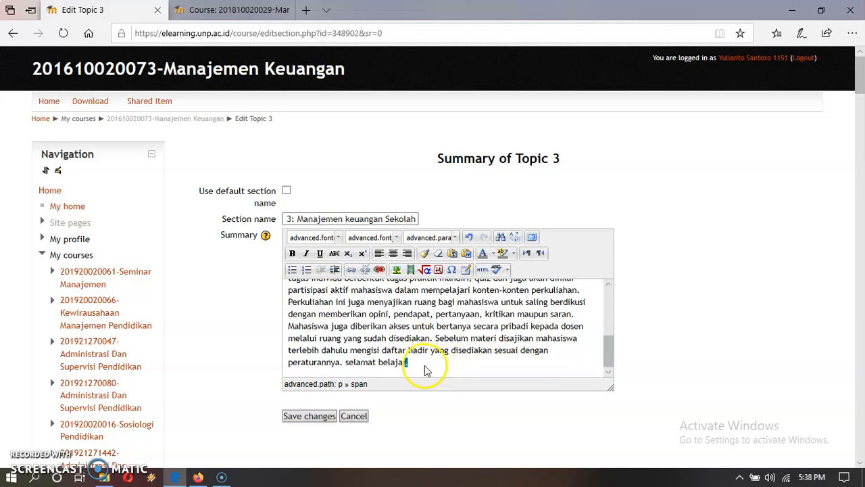
click(426, 364)
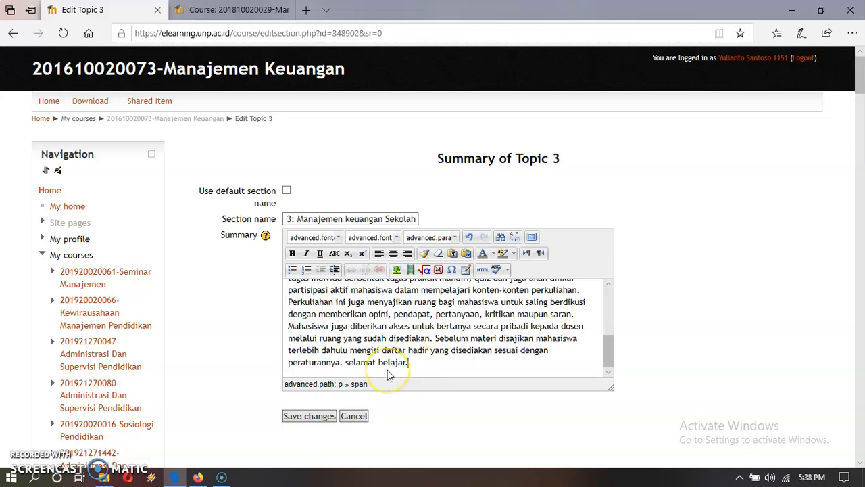
key(Return)
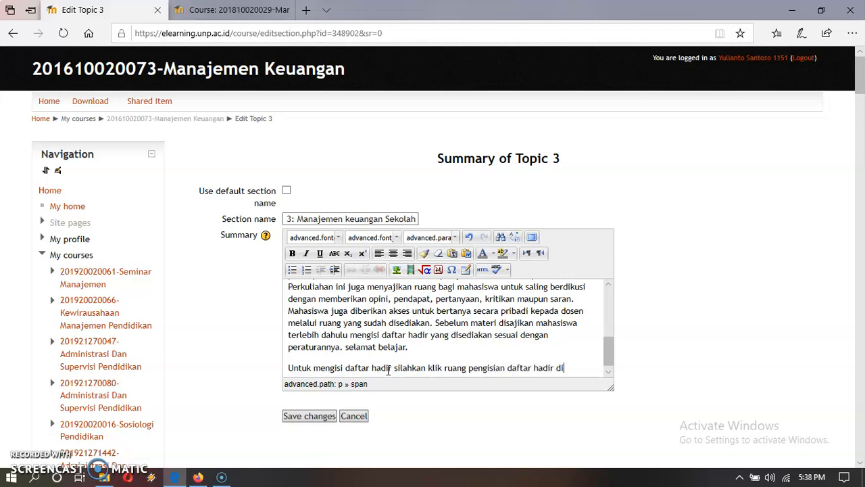
text(ni!)
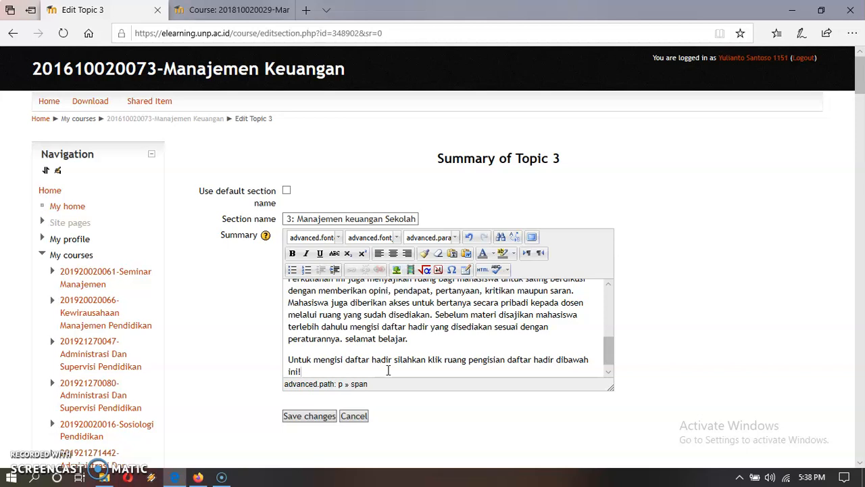
- Start inserting an image on a new line below the attendance paragraph, attaching the redhandpointingdown GIF from the WORKSHOP ELEARNING folder
key(Return)
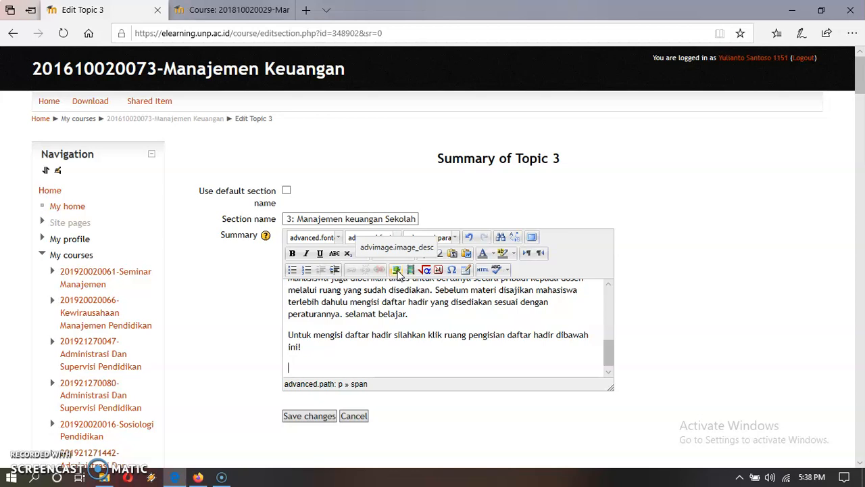
click(397, 270)
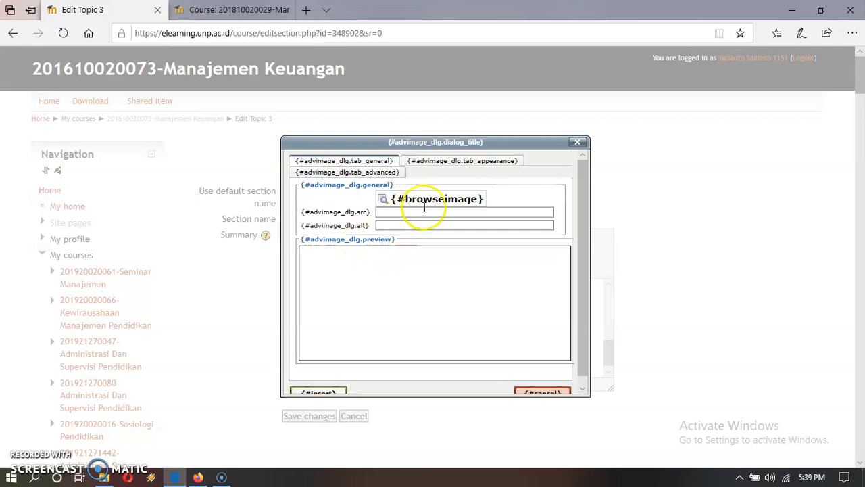
click(436, 203)
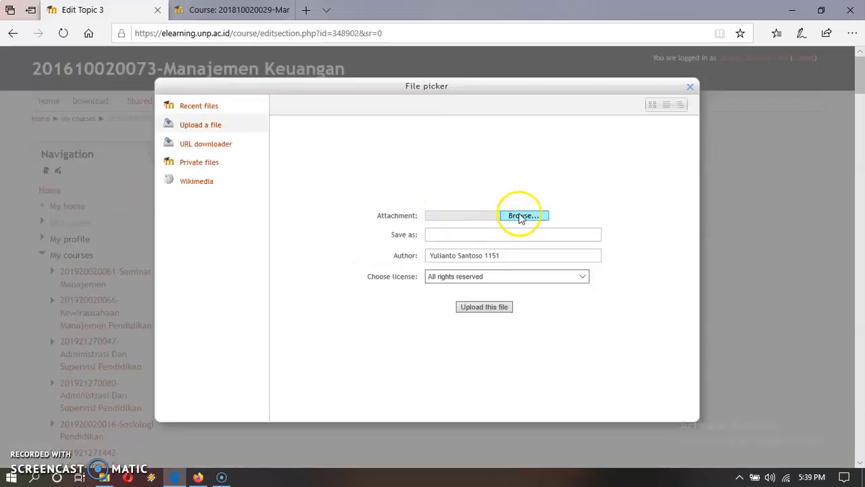
click(522, 215)
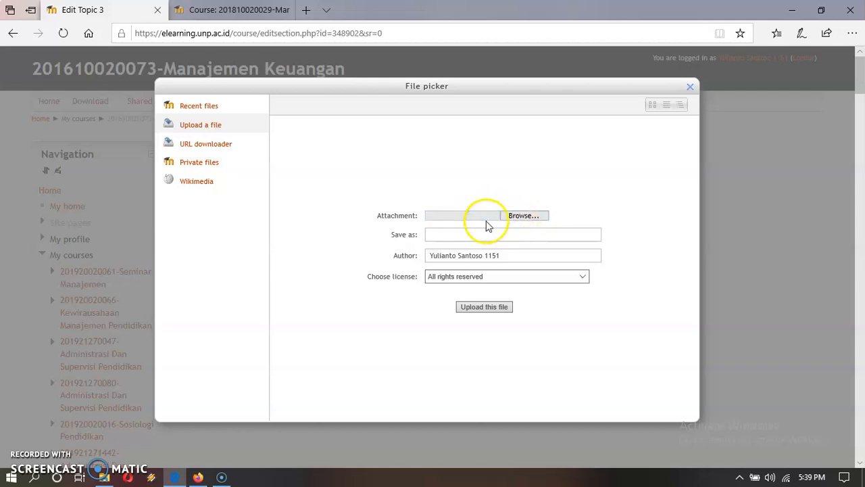
click(526, 217)
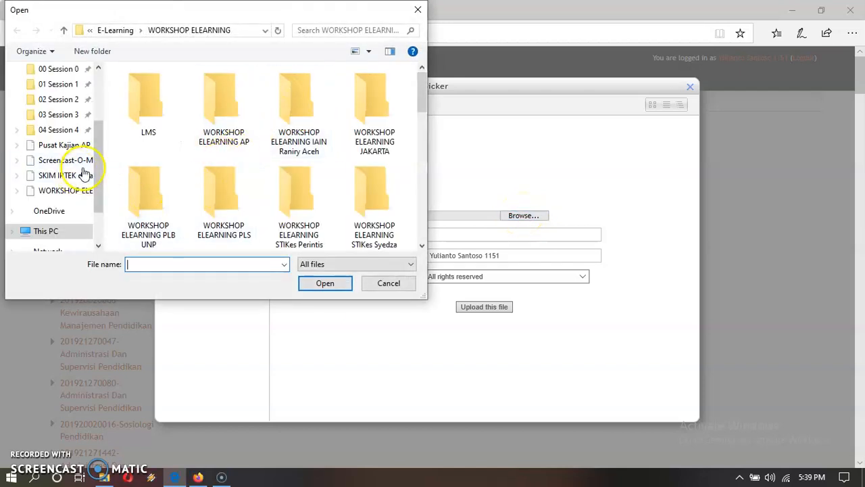
drag(97, 161, 97, 177)
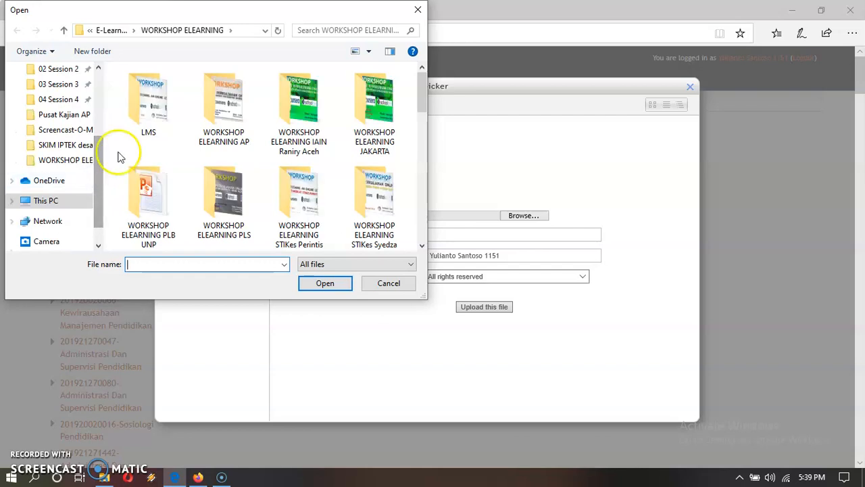
drag(420, 95, 419, 177)
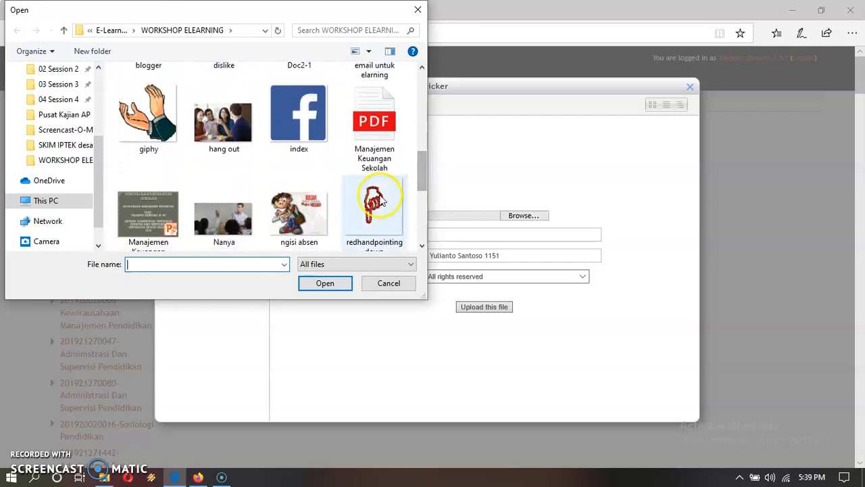
scroll(420, 171, down, 1)
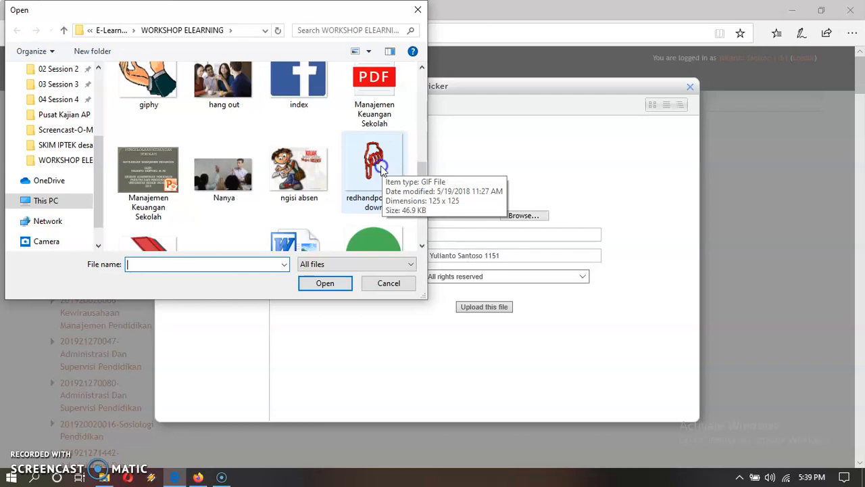
click(376, 165)
click(318, 283)
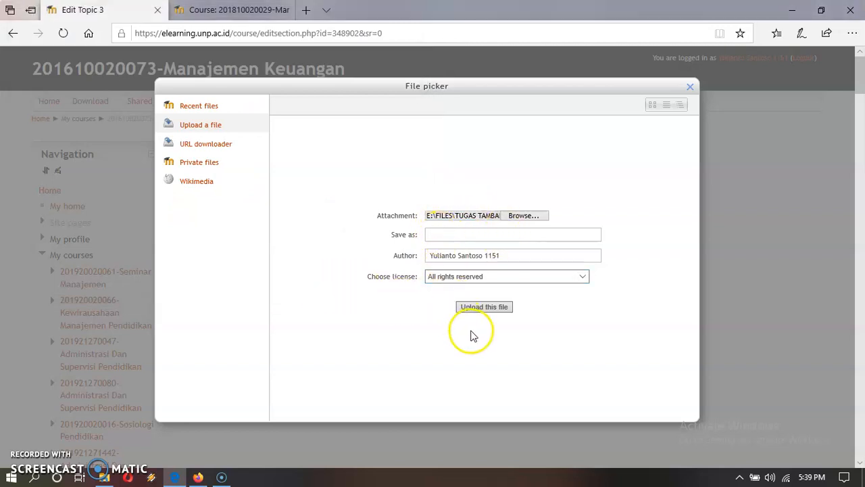
- Upload the attached GIF, insert it into the summary below the attendance paragraph, and save the topic summary
click(488, 308)
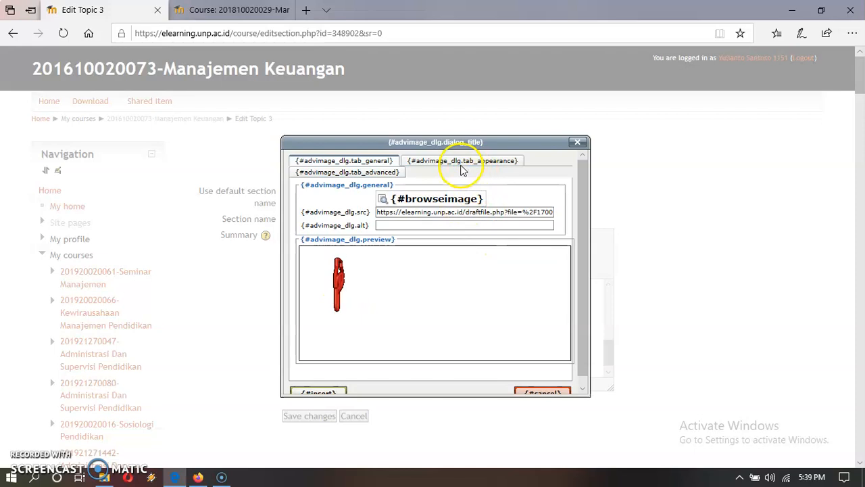
click(462, 163)
double_click(376, 161)
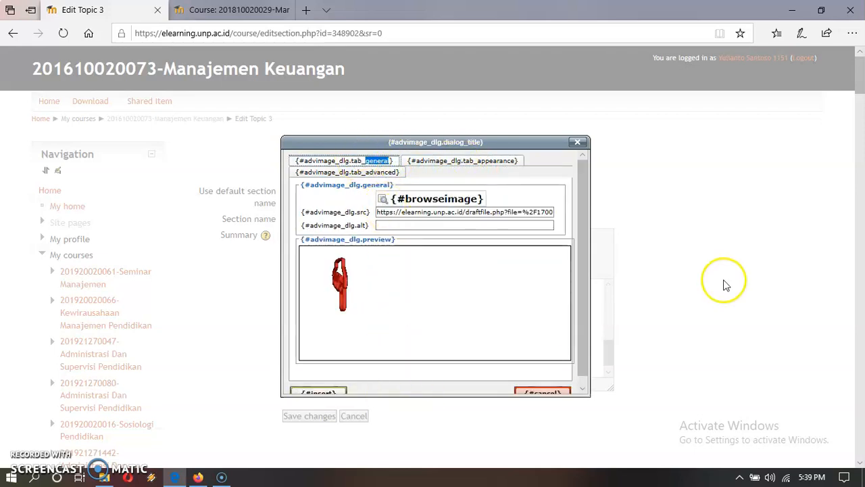
drag(586, 242, 579, 293)
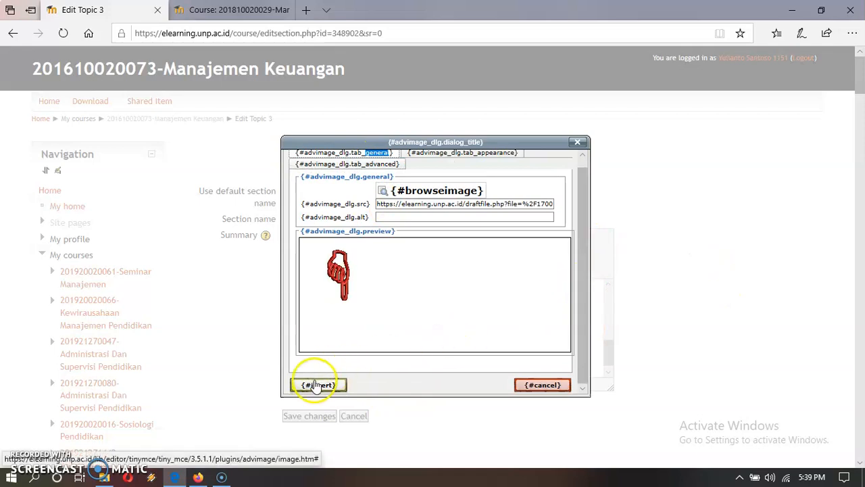
click(315, 385)
click(400, 284)
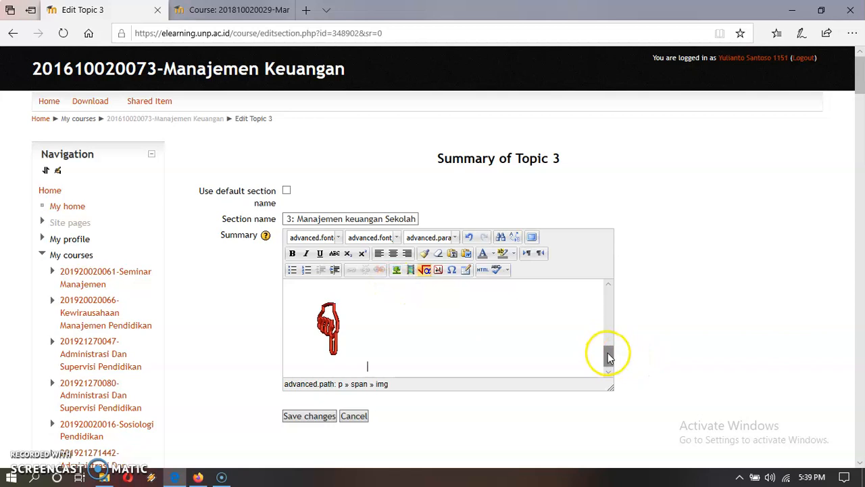
drag(612, 355, 609, 348)
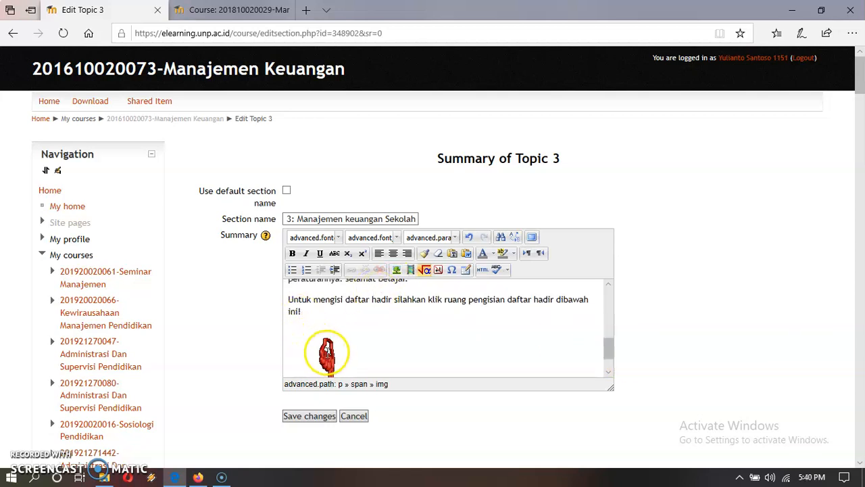
click(306, 417)
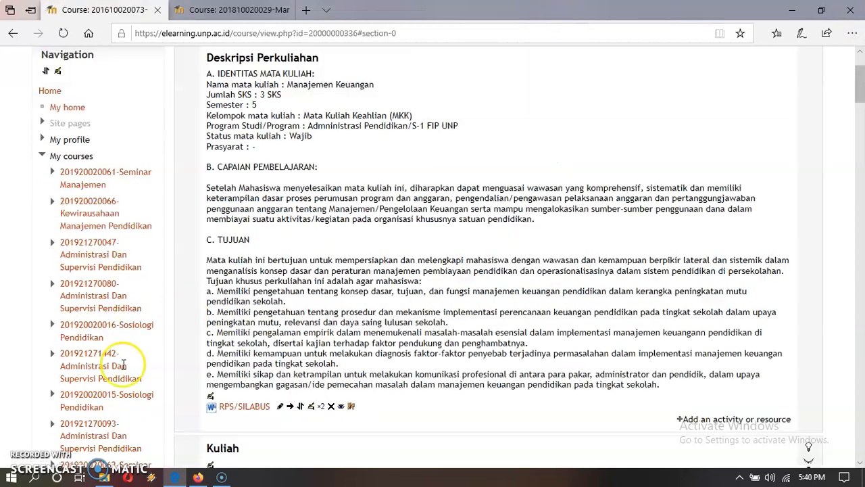
- Add a Chat activity to the PERTEMUAN MINGGU KE 3 section and name the chat room DAFTAR HADIR
scroll(217, 256, down, 5)
scroll(263, 274, down, 4)
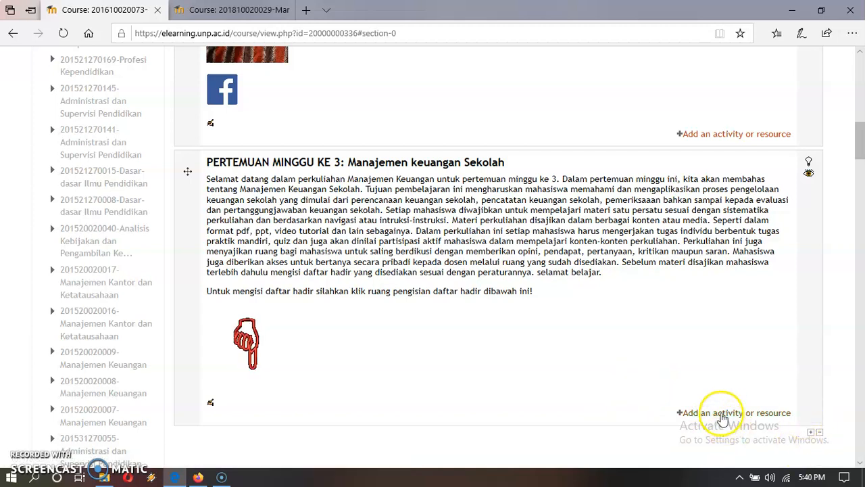
click(718, 413)
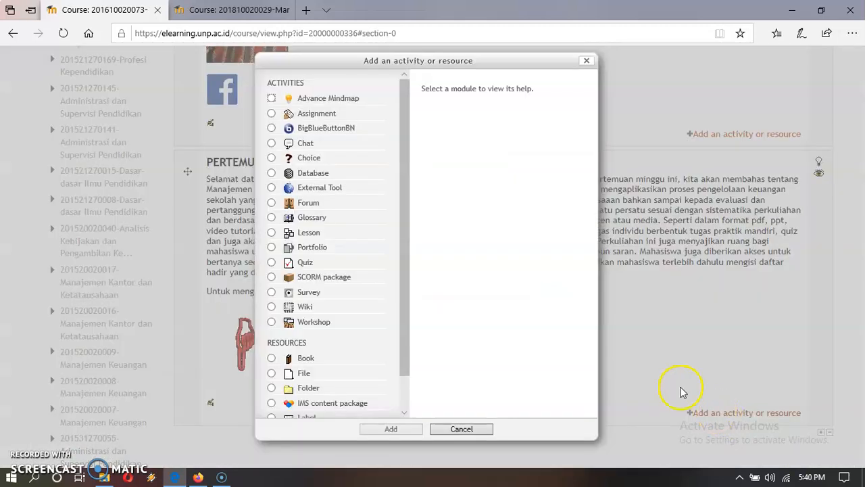
double_click(278, 144)
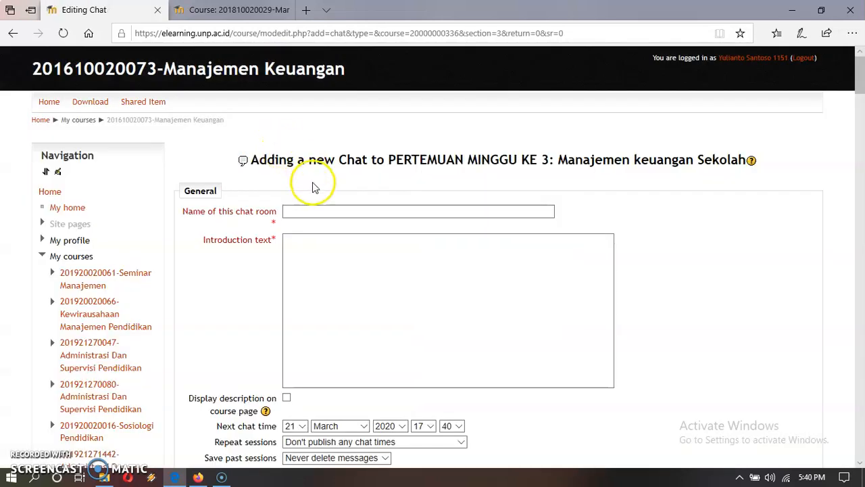
click(334, 207)
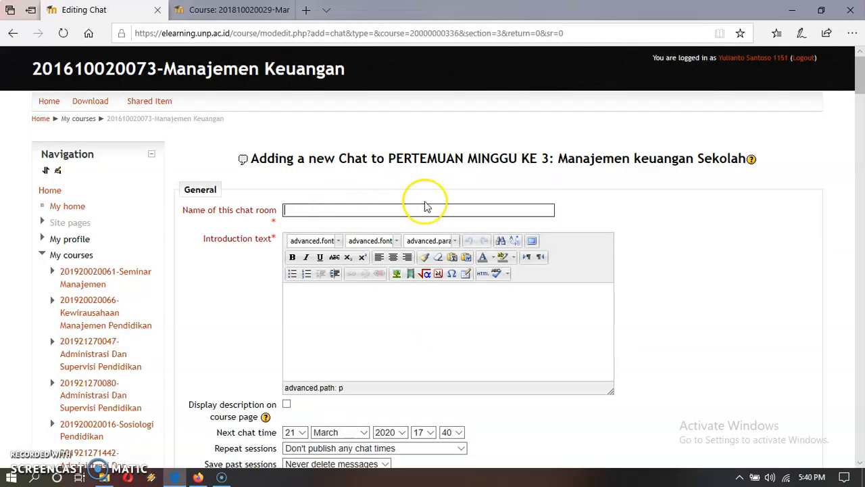
scroll(595, 219, down, 1)
text(DA)
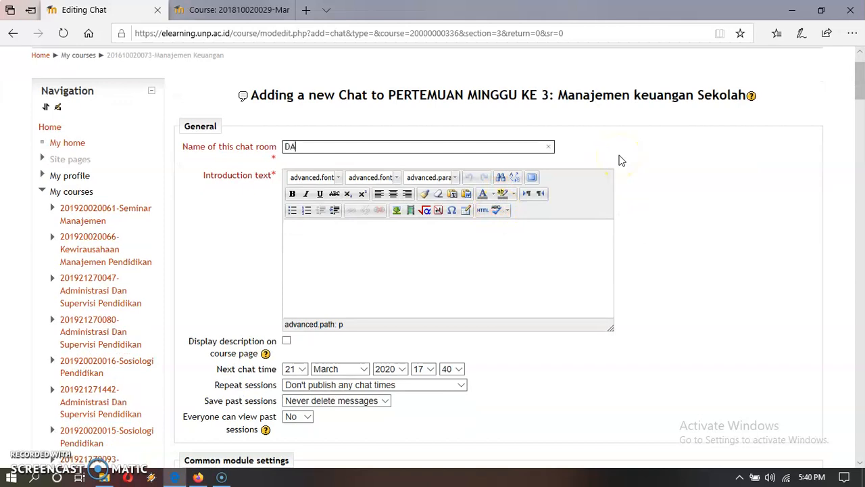
text(FTAR HADIR)
- Write the introduction text "setiap mahasiswa harus memberikan salam atau sapaan agar aktivitas pengisian daftar hadir ini dapat ter rekam secara otomasti di sistem"
click(402, 236)
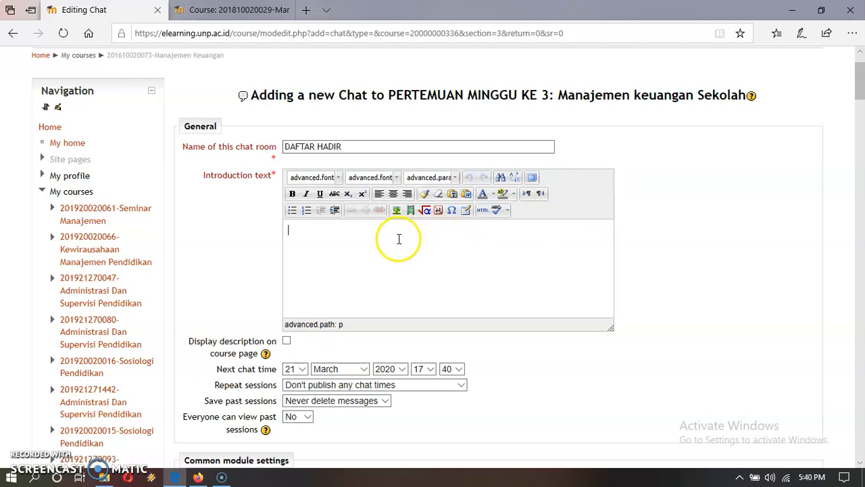
text(setiap mahasisw)
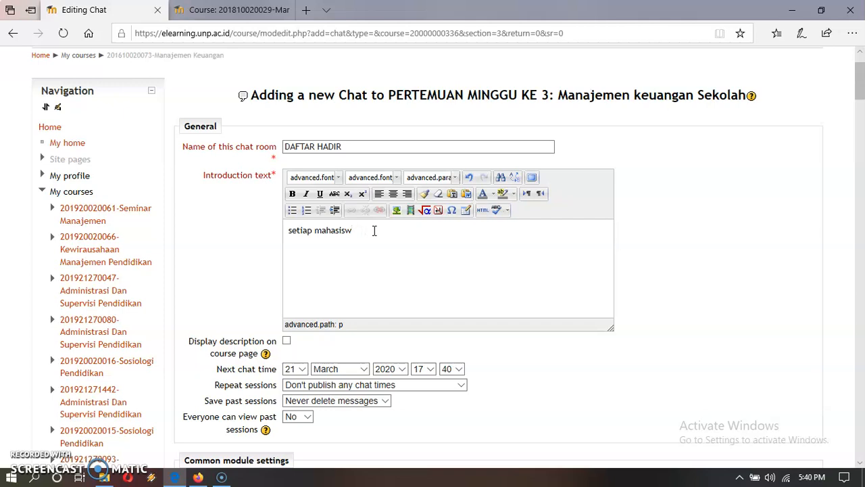
text(harus memberikan)
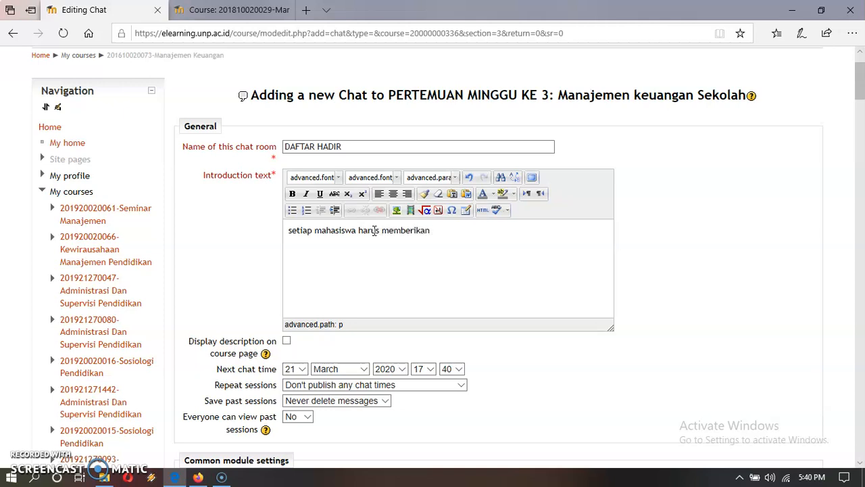
text( salam atau sapaan agar aktivitas pengeisian daftar )
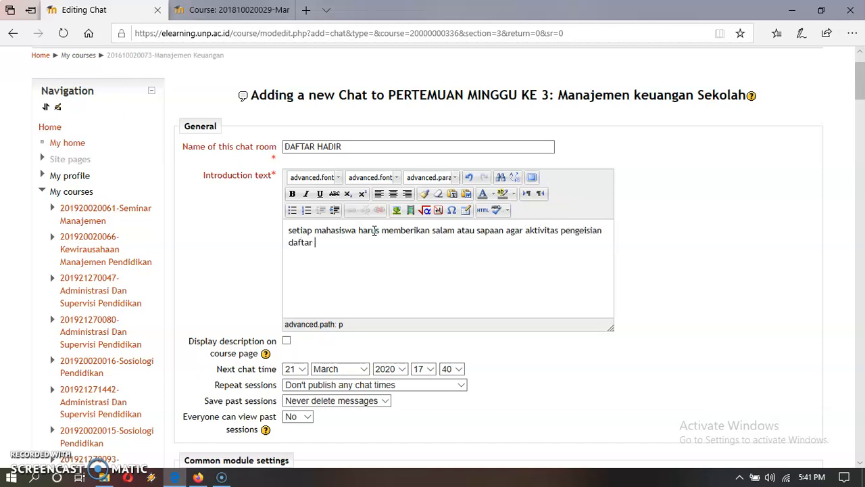
text(hadir)
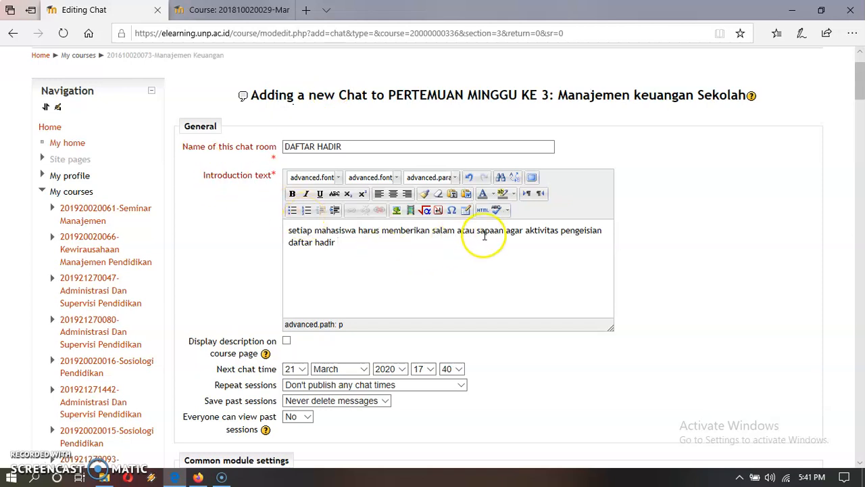
click(580, 231)
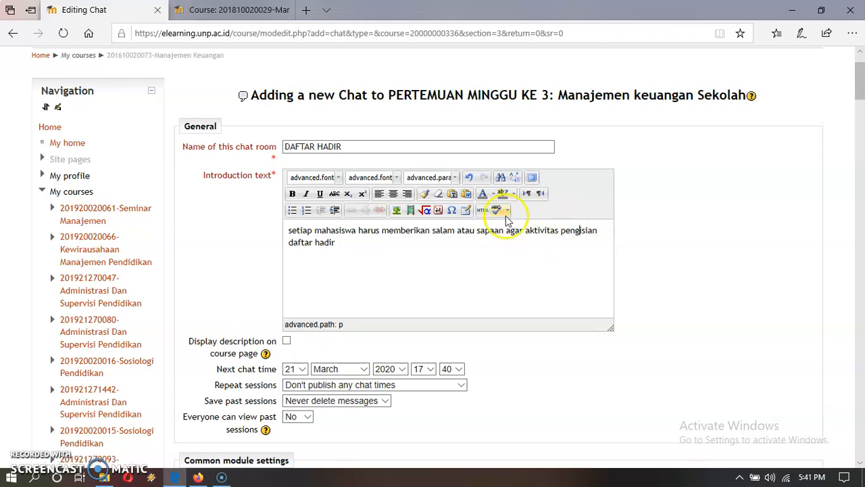
text(ni dapat t)
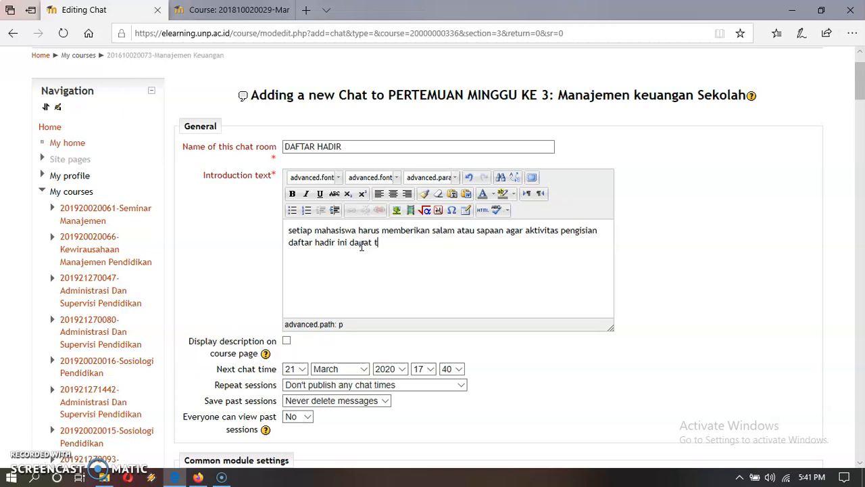
text(am secara otomasti di sistem)
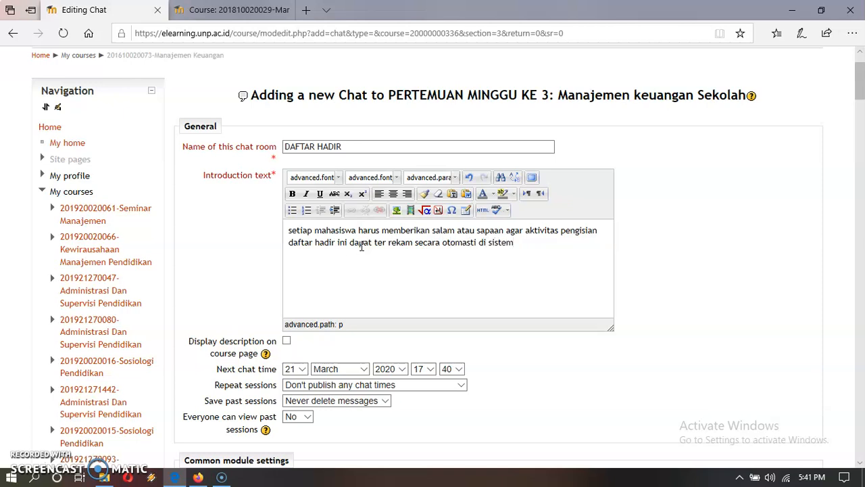
- Finish the introduction by correcting the spelling to "otomatis" and adding a closing "!", and save the chat, returning to the course
click(476, 244)
key(BackSpace)
key(BackSpace)
text(ta)
text(s)
key(Delete)
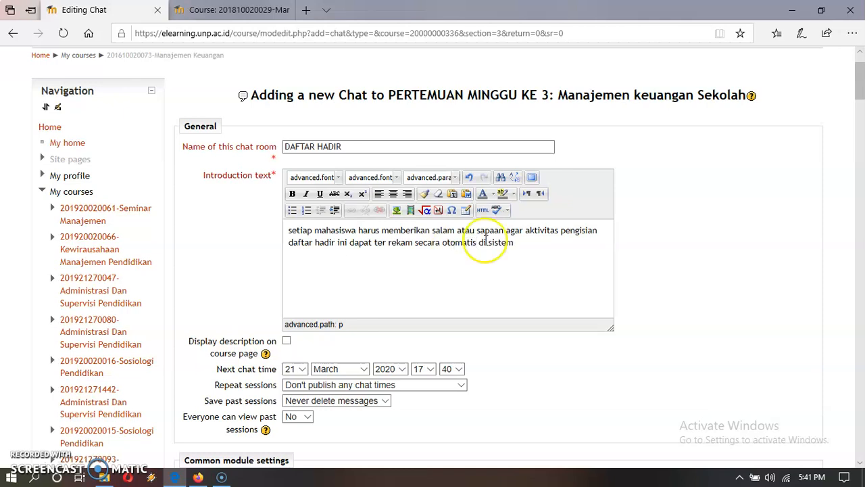
click(521, 244)
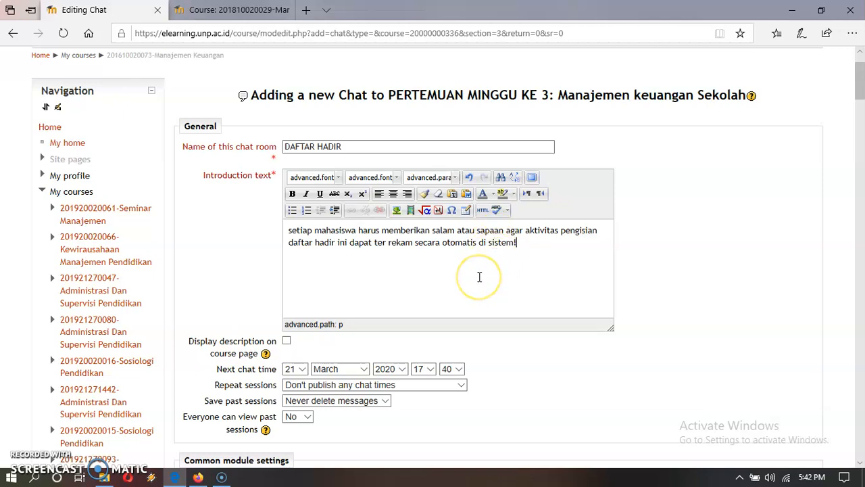
scroll(479, 277, down, 2)
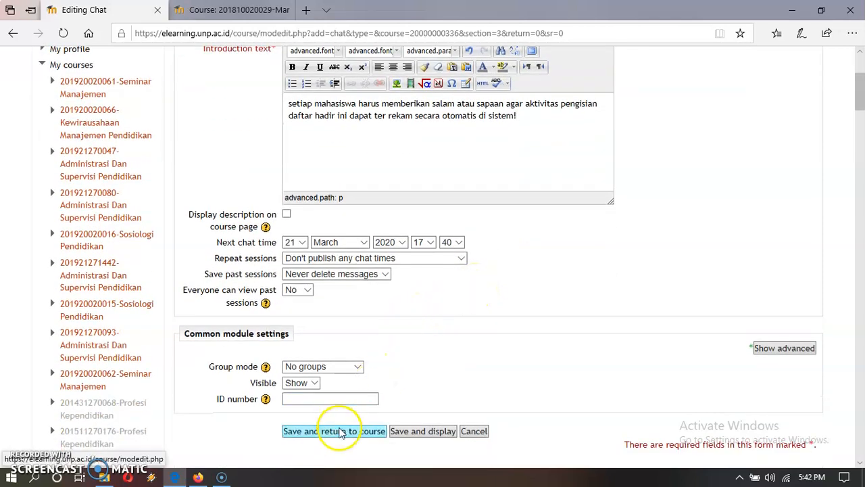
click(343, 434)
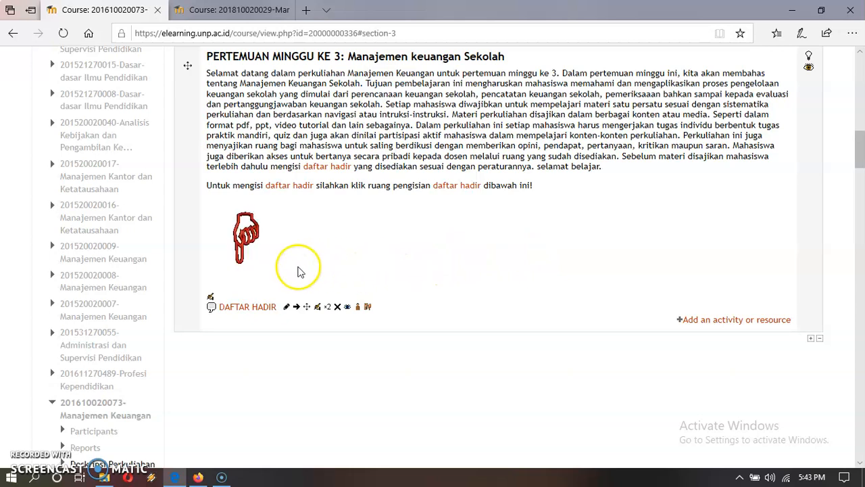
- Enter the DAFTAR HADIR chat room, send the greeting "Aslkm teman2" and close the chat window
click(241, 309)
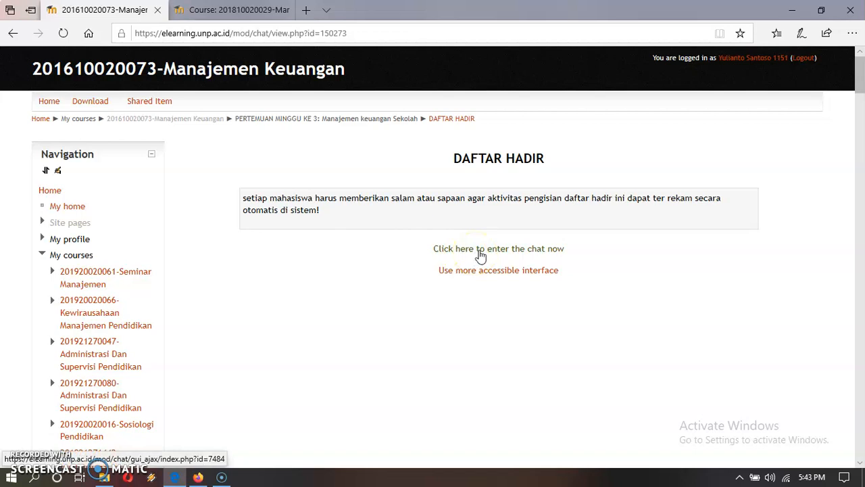
click(477, 243)
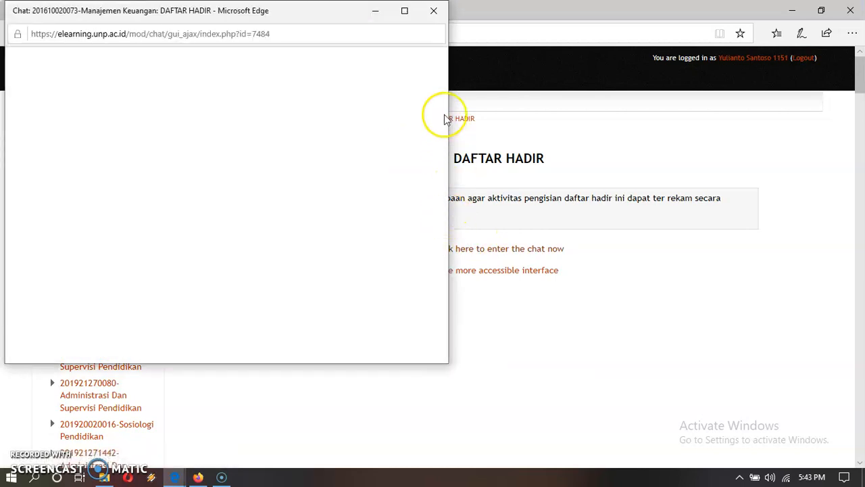
click(434, 12)
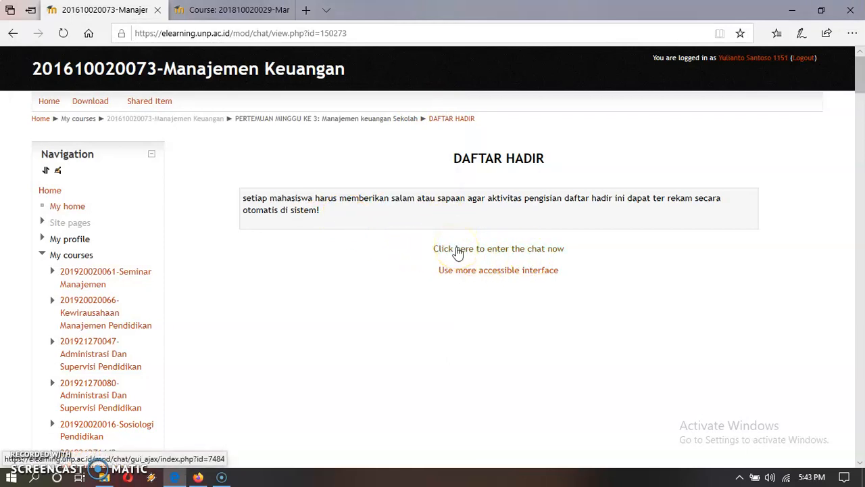
click(445, 249)
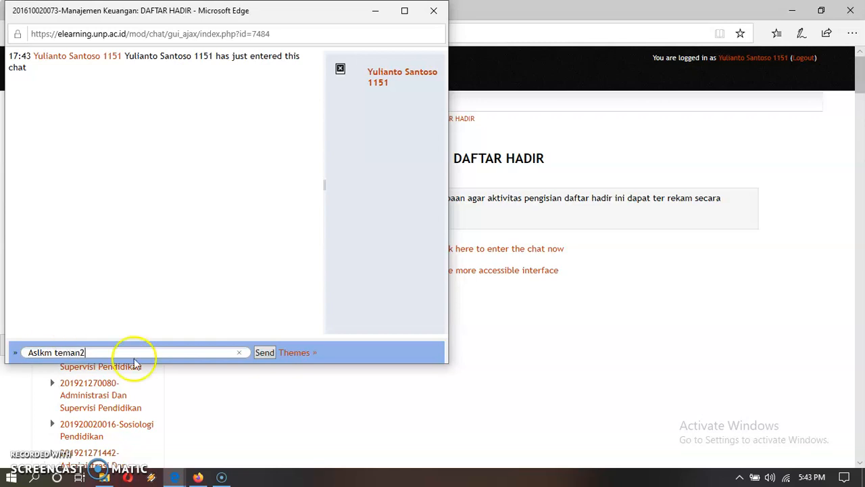
key(Return)
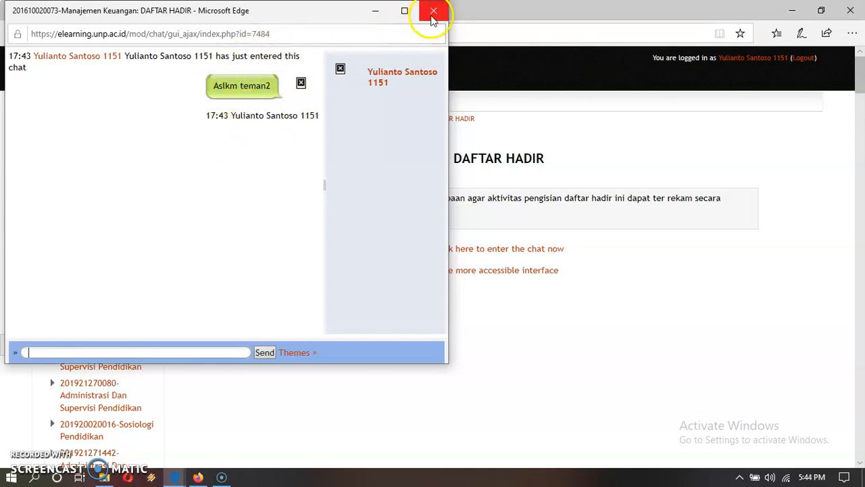
click(435, 13)
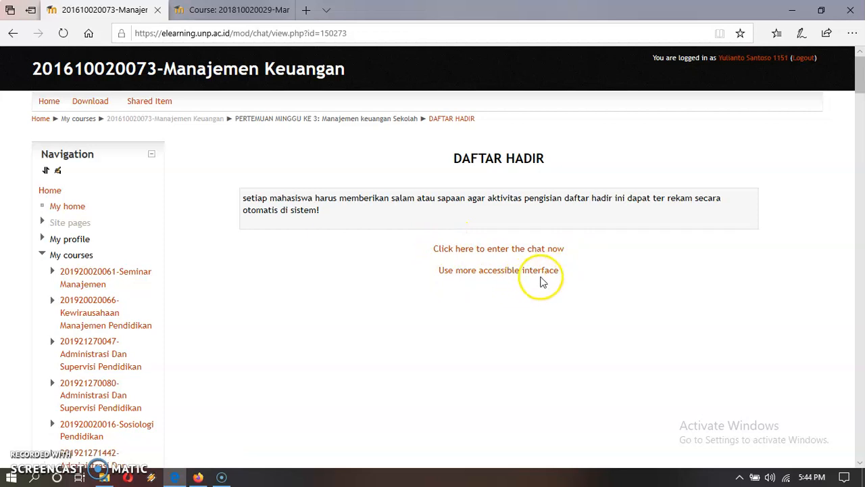
- Reload the chat's page and list all of its past sessions to examine the recorded attendance
click(63, 37)
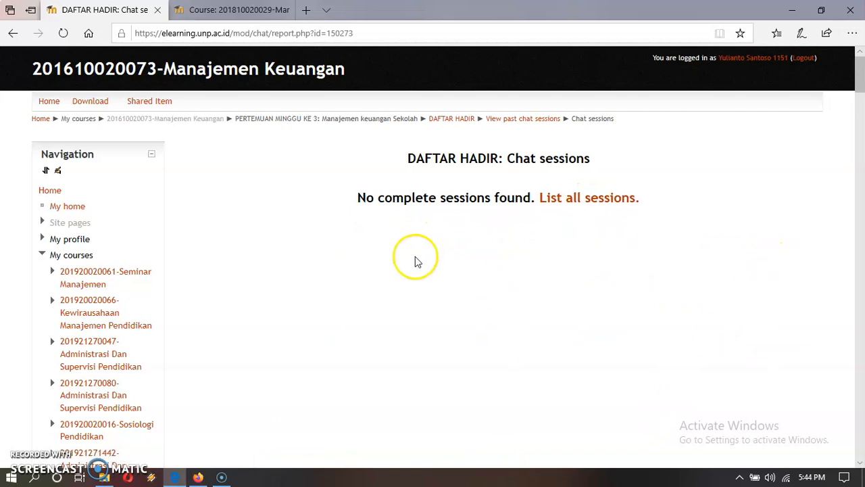
click(601, 206)
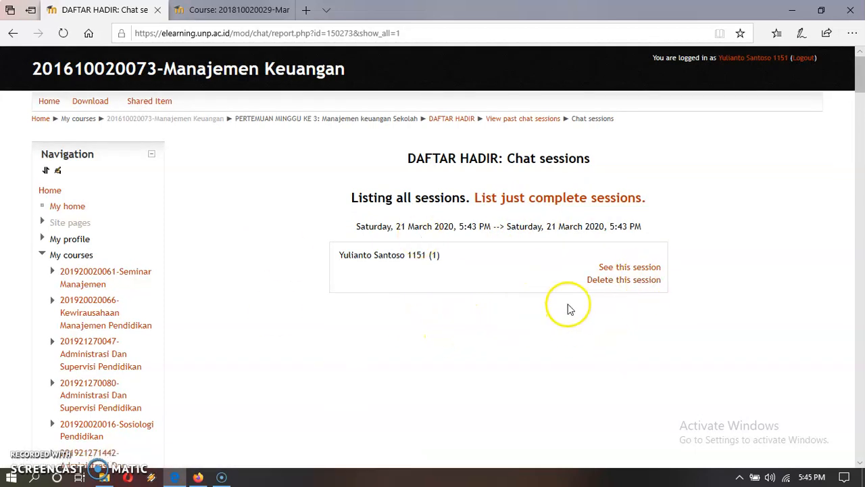
scroll(566, 306, down, 2)
scroll(547, 255, up, 2)
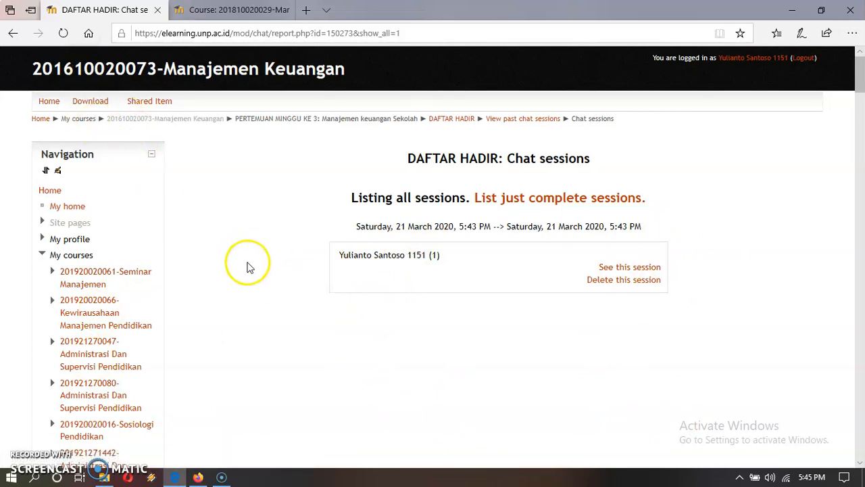
- Return to the course page and add one more topic section below the week 3 section
mouse_move(145, 108)
click(6, 35)
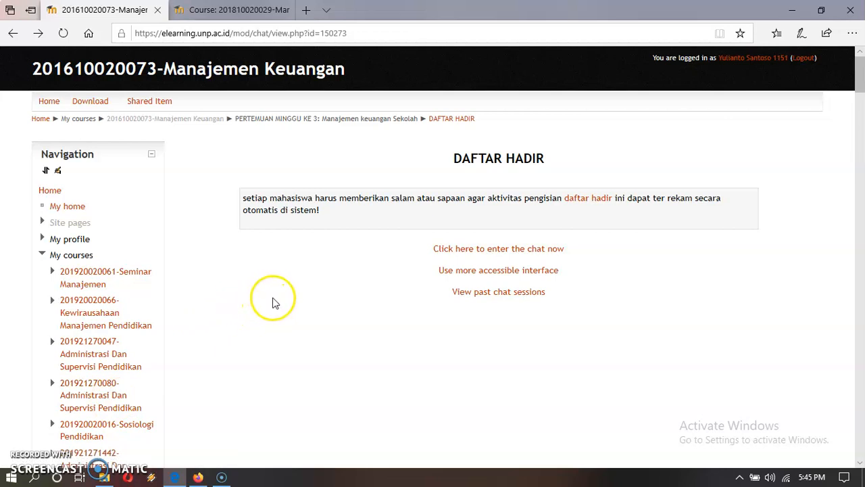
click(14, 33)
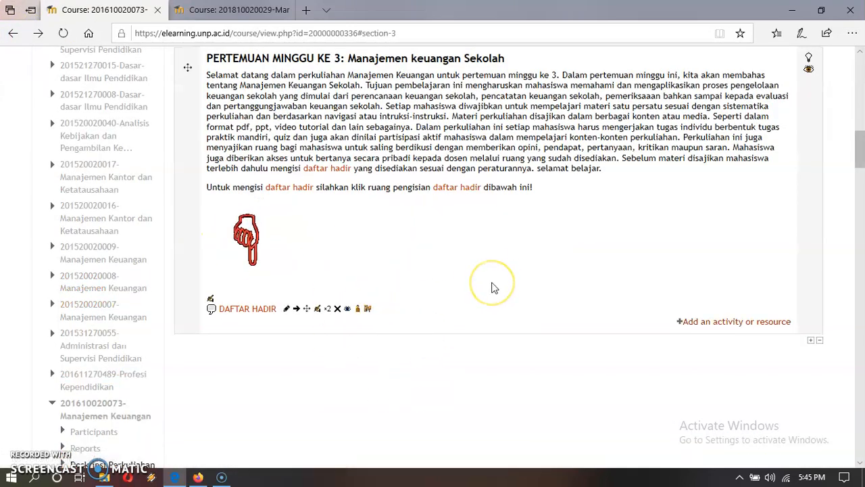
scroll(493, 288, up, 1)
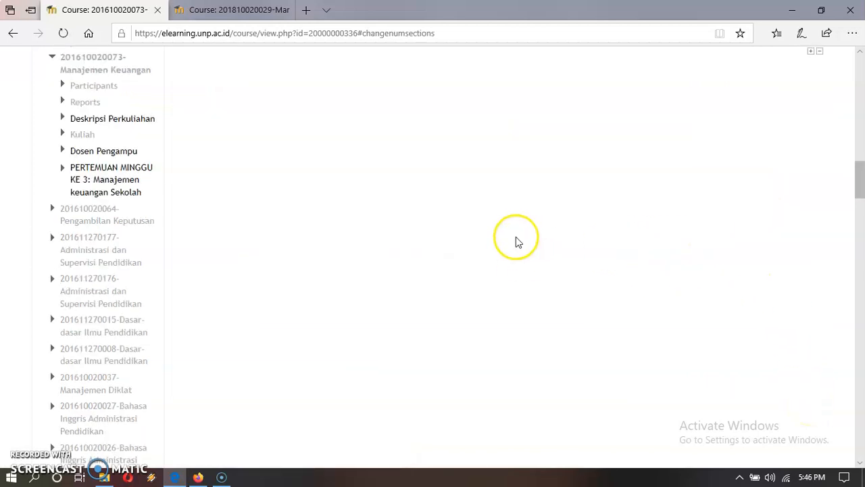
scroll(472, 230, up, 5)
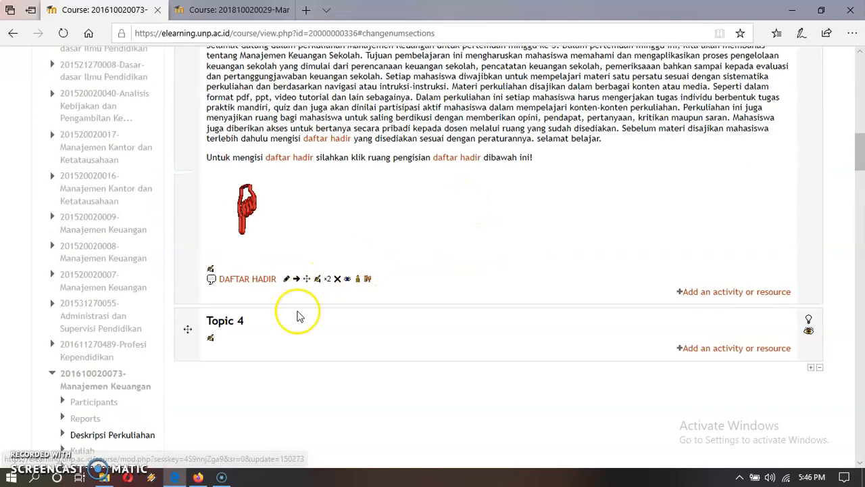